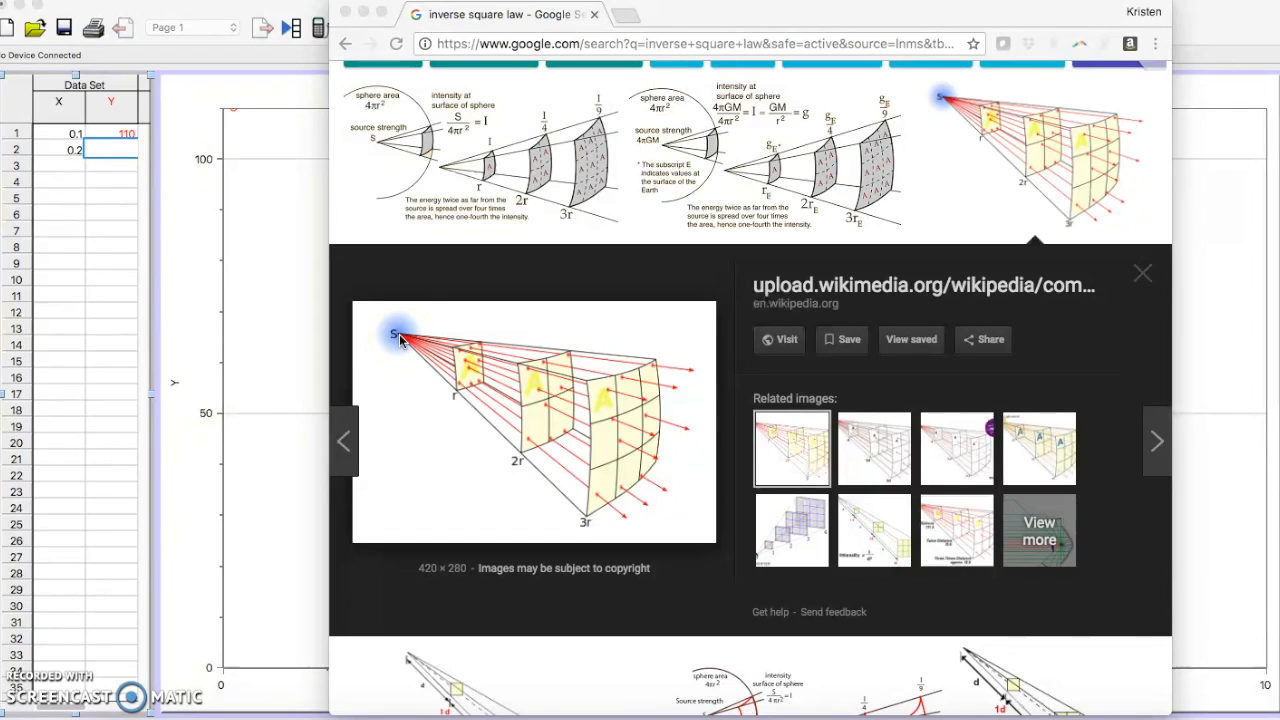
Switch from the browser to Logger Pro and enter Y 26 for X 0.2, then add the data point X 0.3, Y 12.
click(344, 14)
click(120, 150)
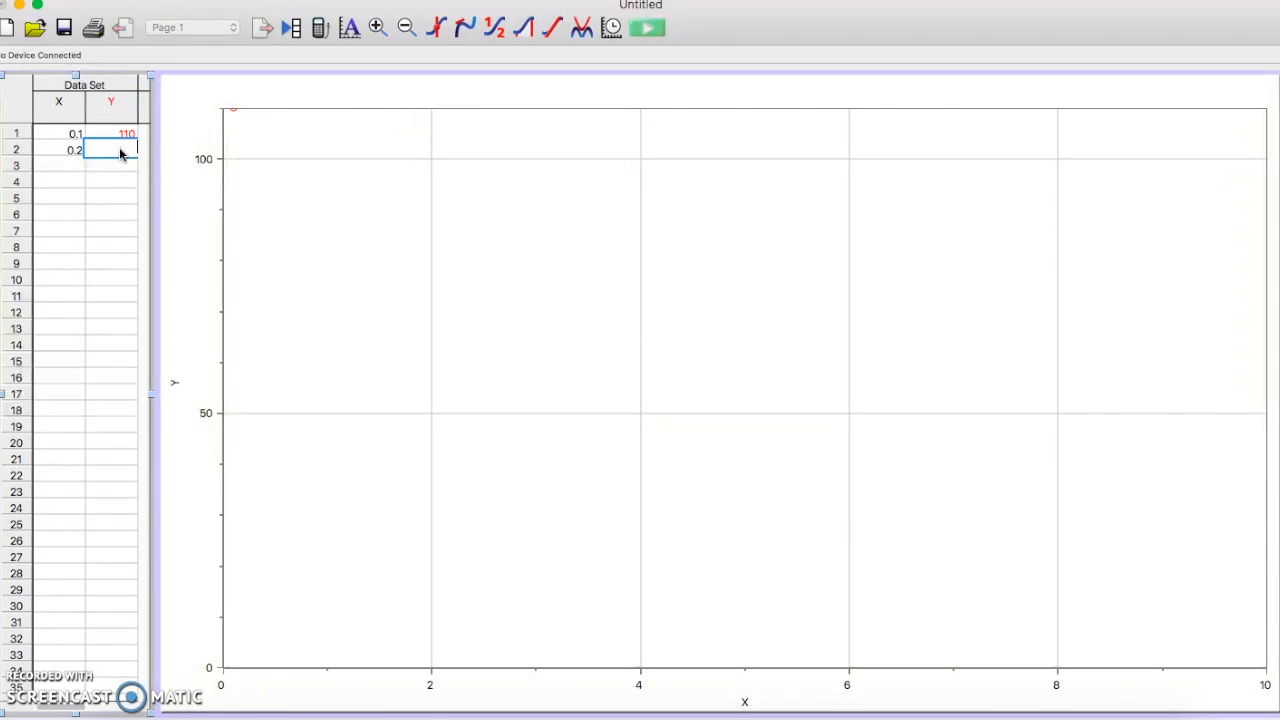
text(26)
key(Return)
text(0.3)
key(Return)
text(12)
key(Return)
Add the data points X 0.4, Y 7 and X 0.5, Y 4.4 to the data table.
text(0.4)
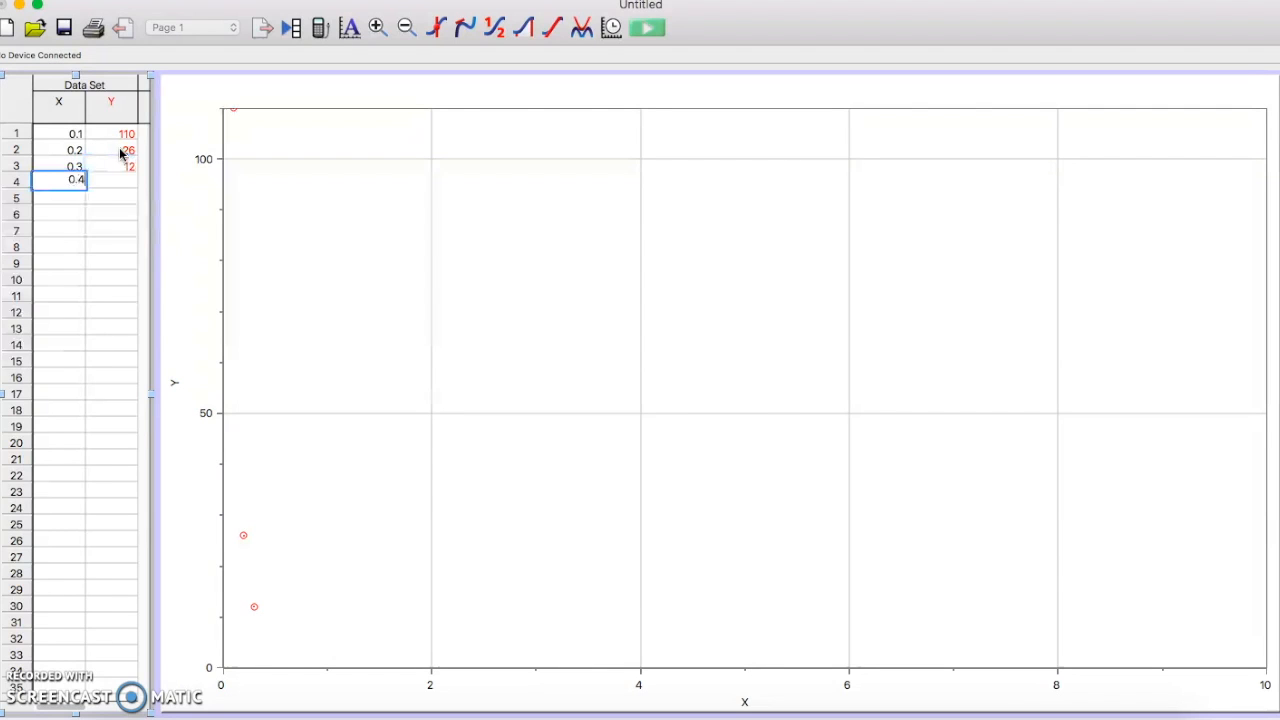
key(Tab)
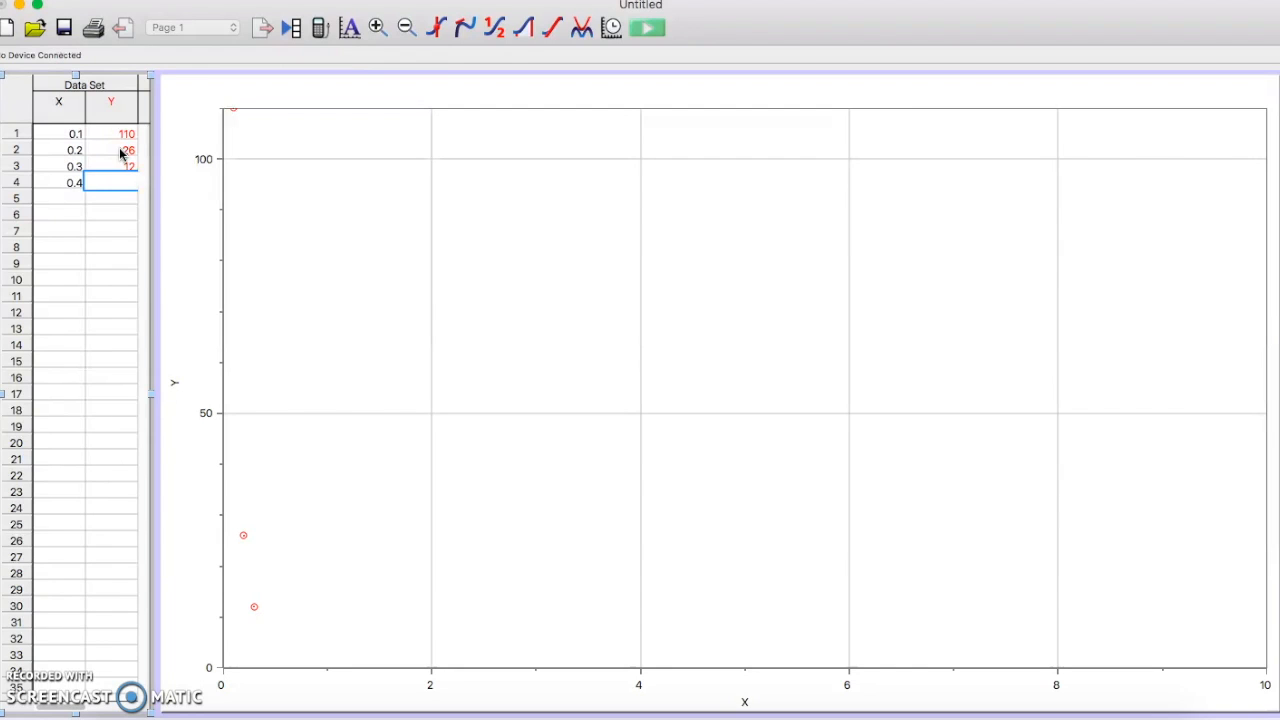
text(7)
key(Return)
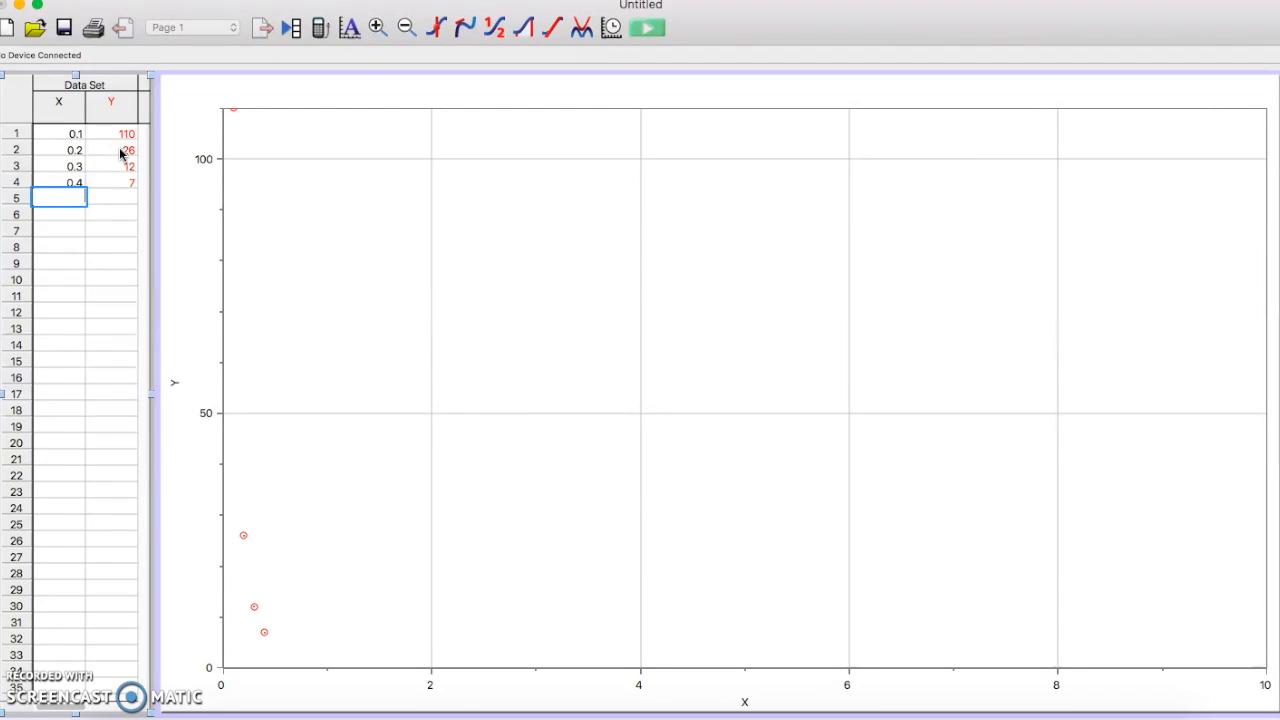
text(0.5)
key(Tab)
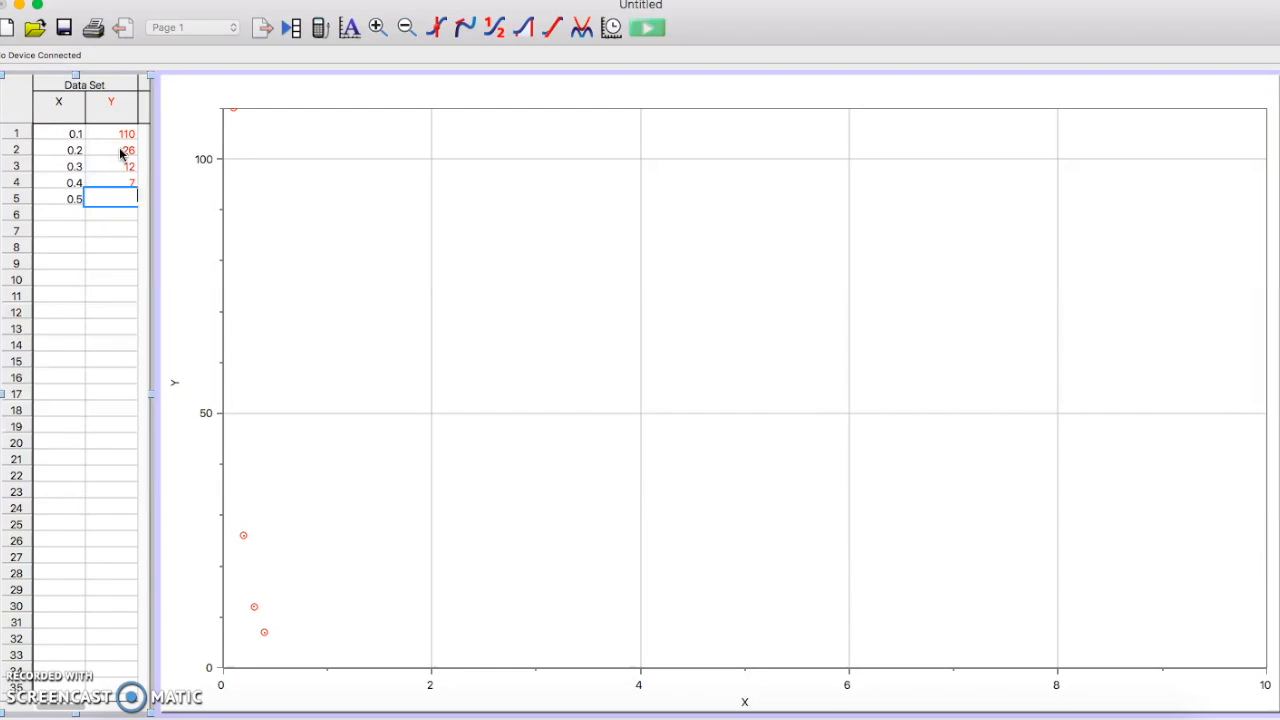
text(4.4)
key(Return)
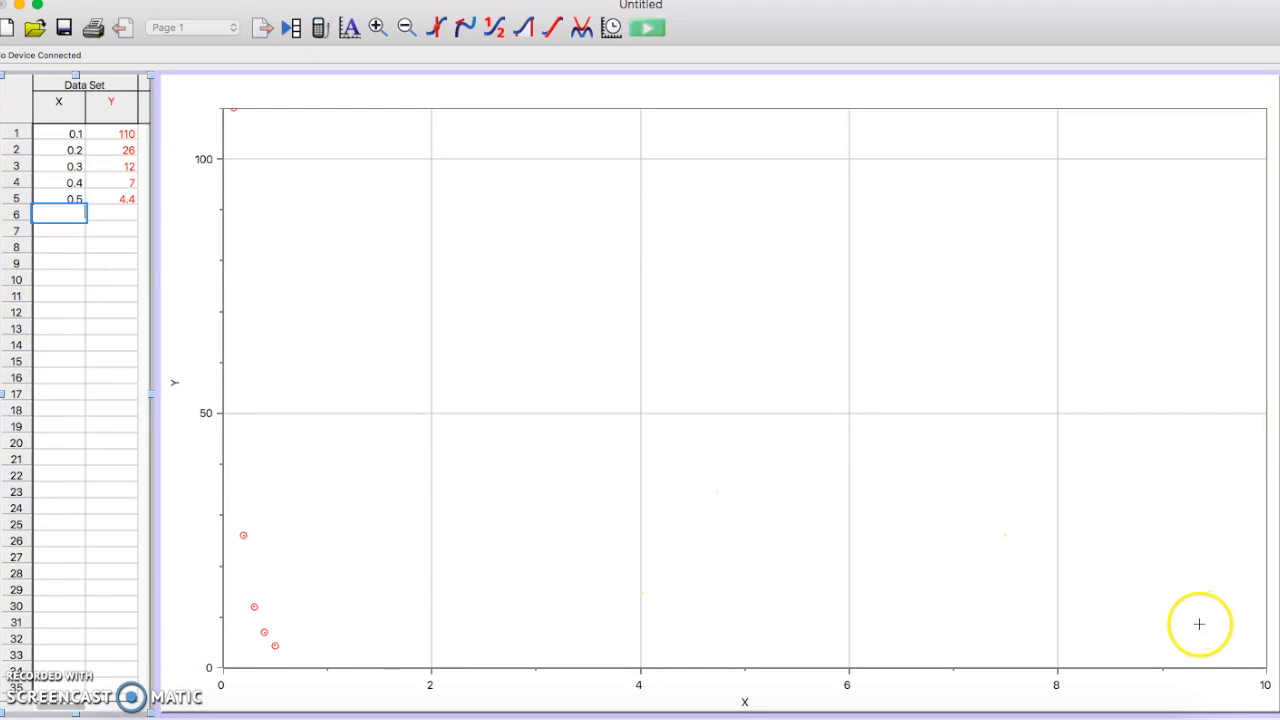
Set the graph's X-axis maximum to 0.7 and stretch the Y axis to a maximum of about 155.
click(1247, 682)
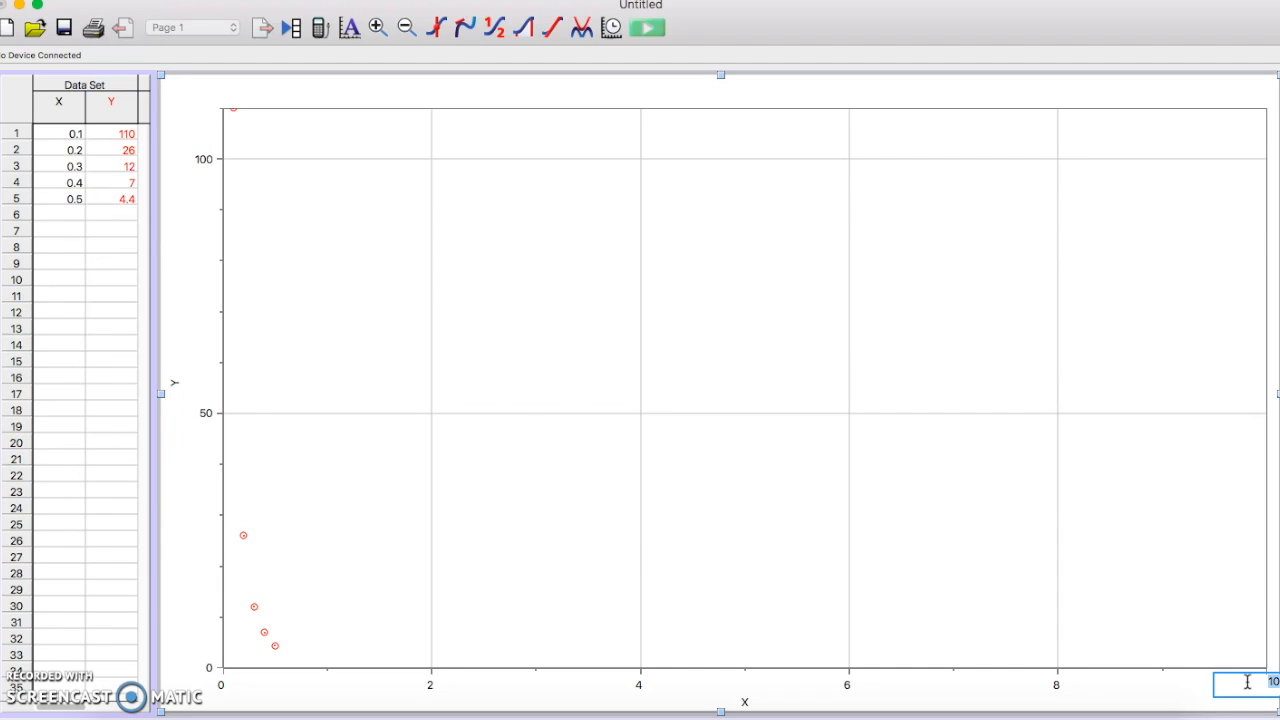
text(0.7)
key(Return)
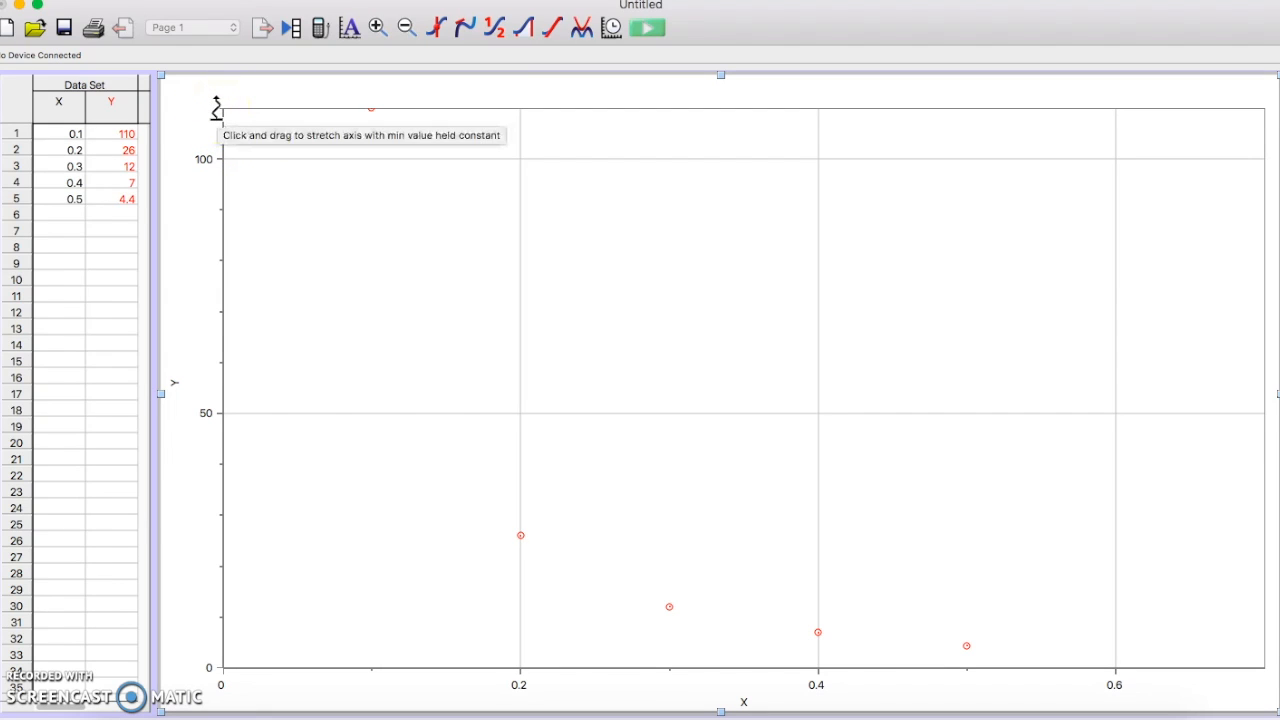
drag(216, 108, 209, 271)
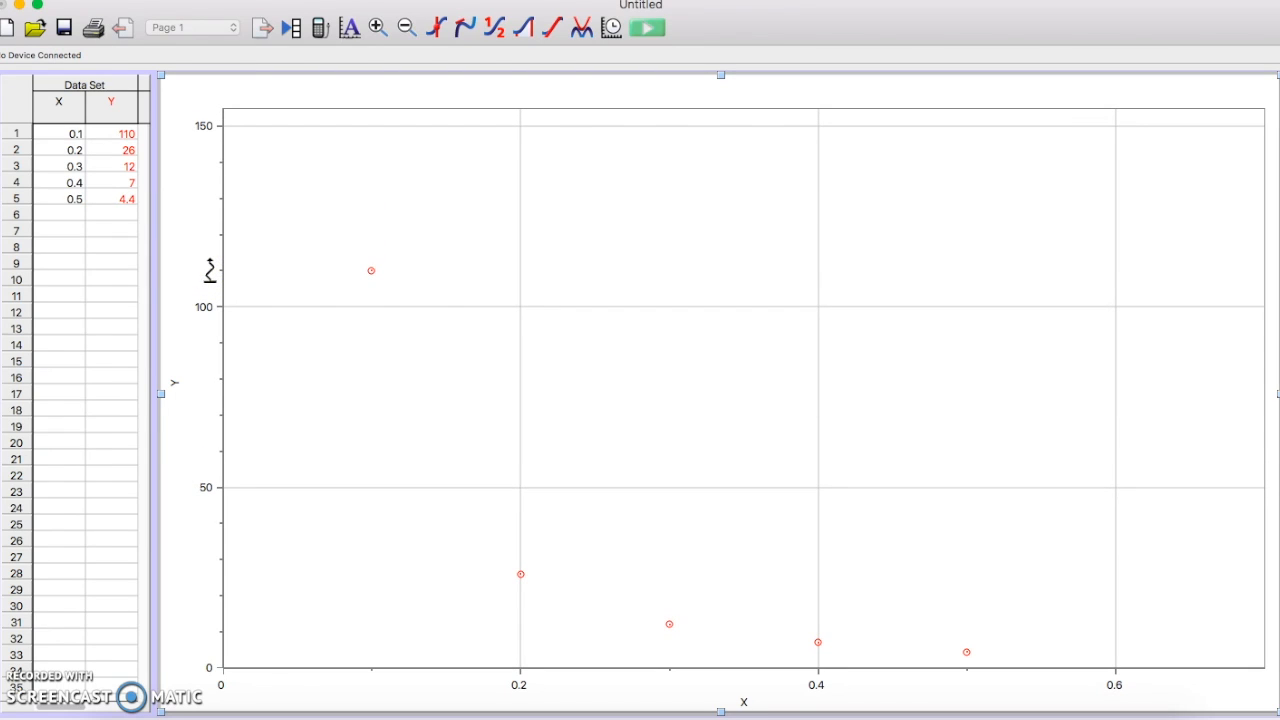
Label the graph's Y axis "Light Intensity (Lumens)".
click(175, 384)
right_click(174, 384)
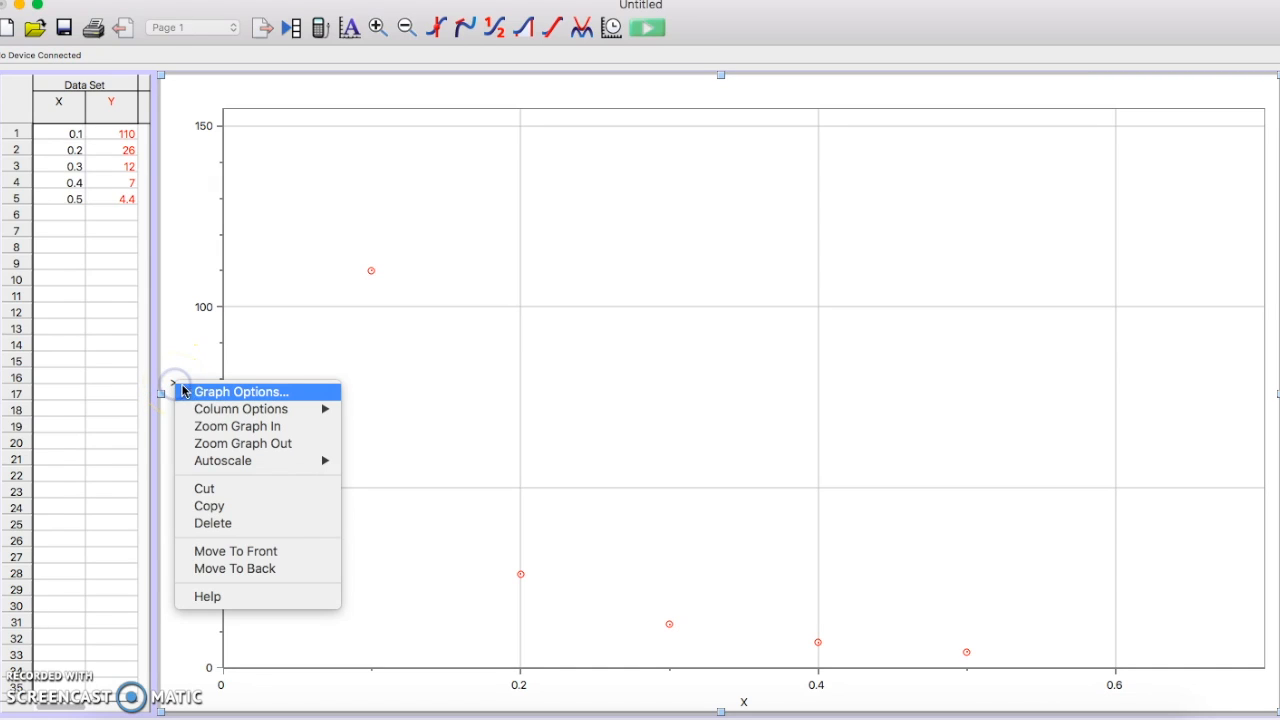
click(177, 389)
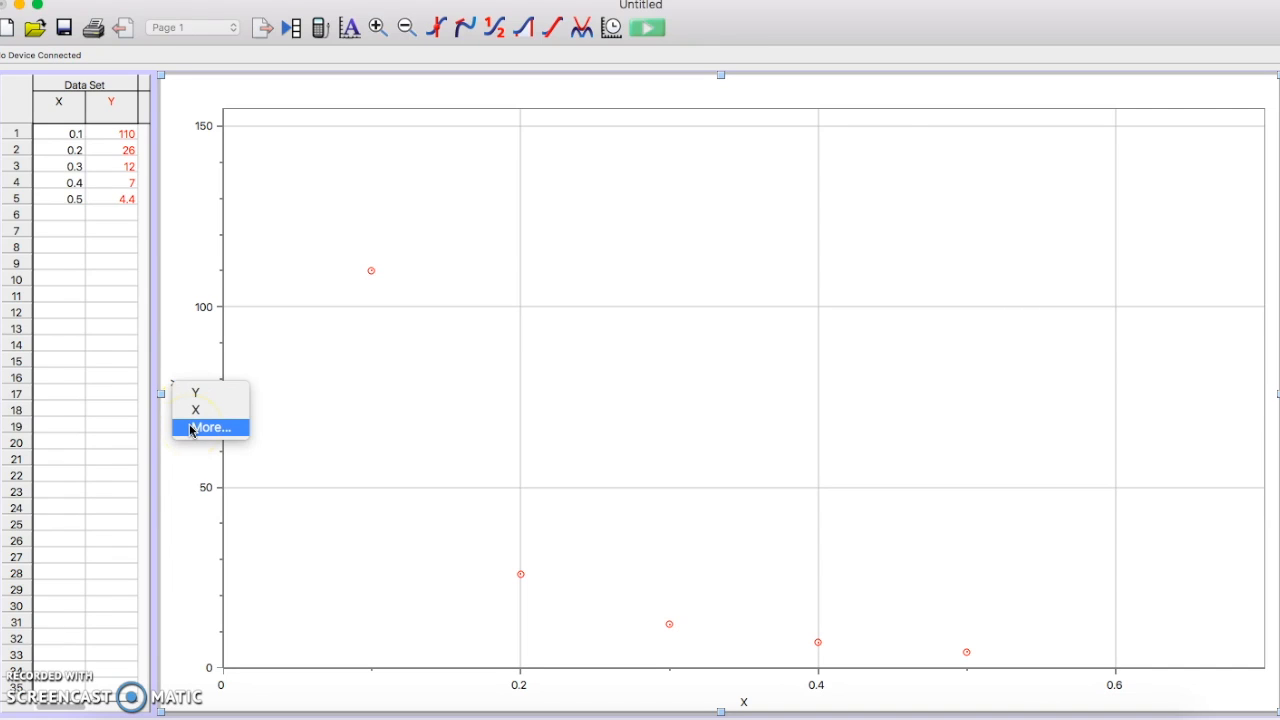
click(192, 428)
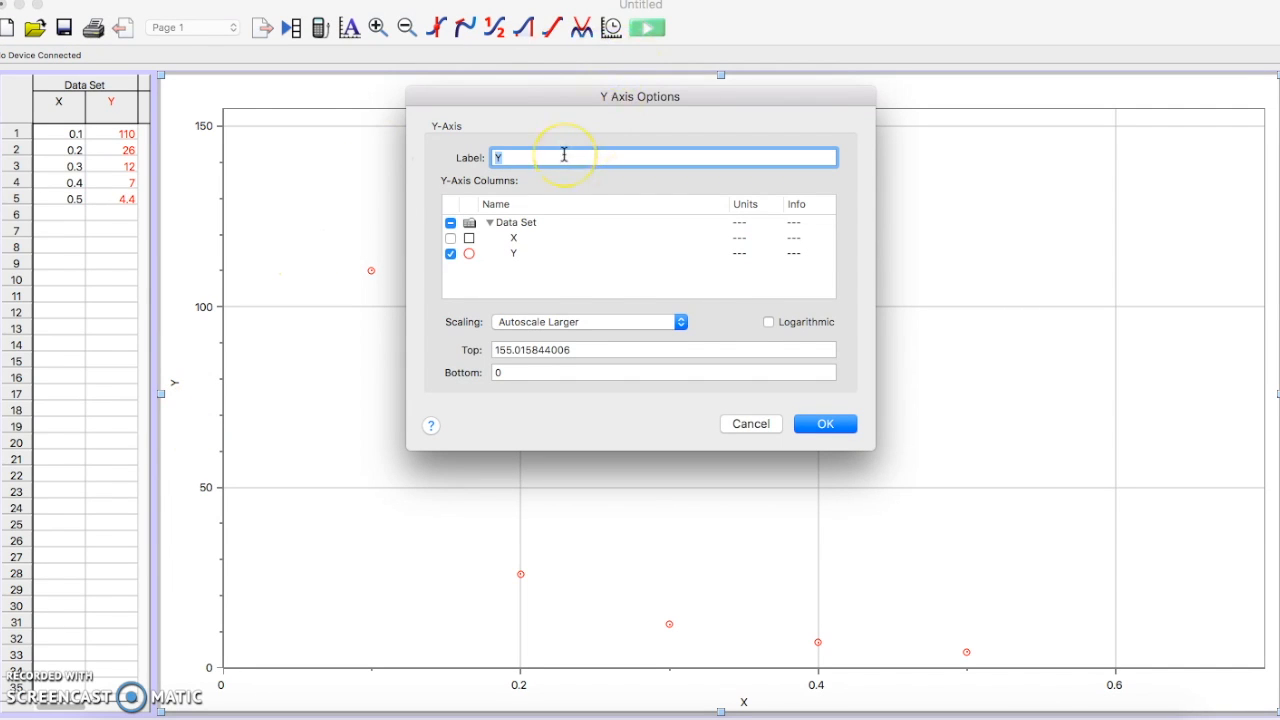
text(Light Intensity (Lumens))
click(825, 424)
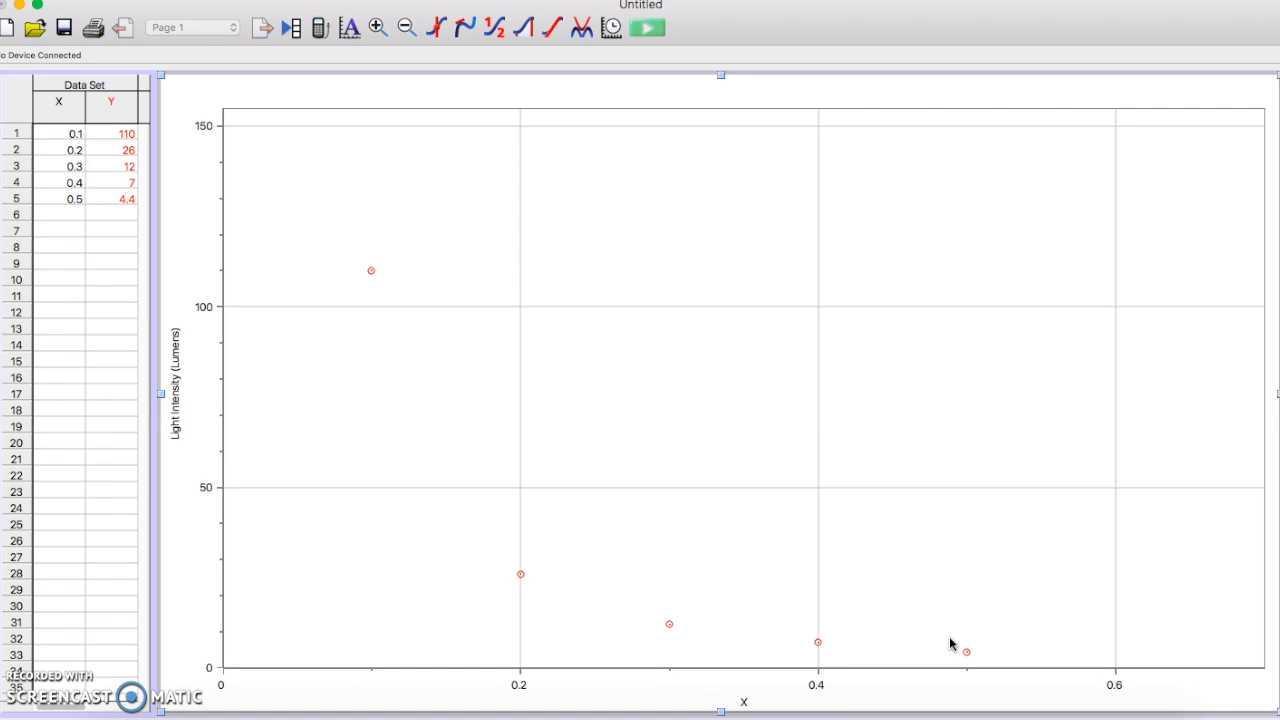
Fit a Power curve (A*x^B) to the data and move the fit results box to the empty graph area above the X 0.5 point.
click(583, 32)
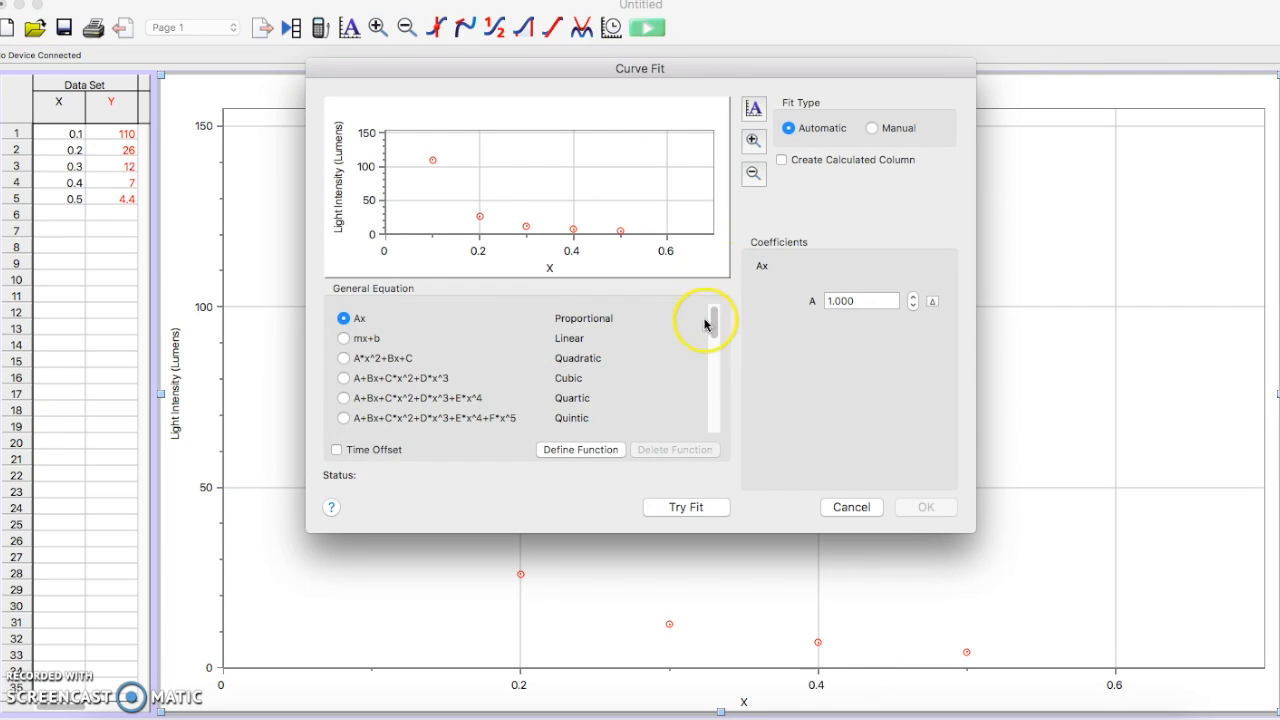
drag(715, 332, 714, 338)
click(364, 420)
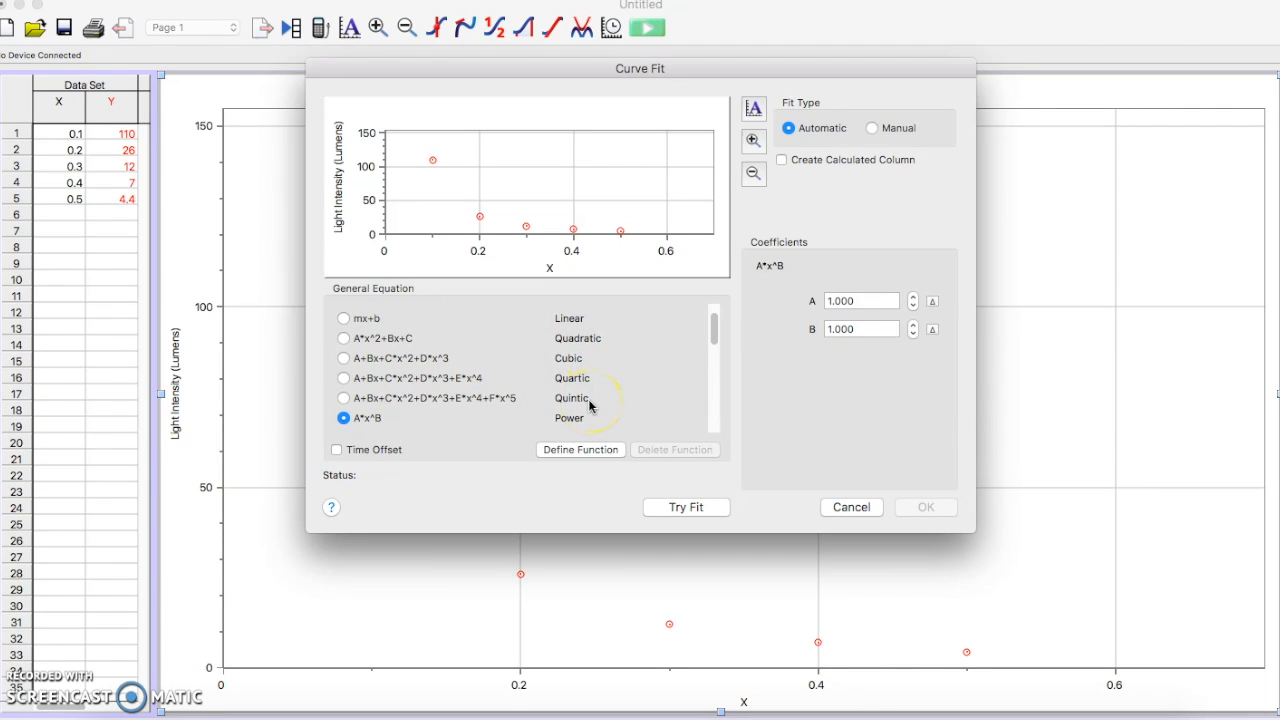
click(671, 508)
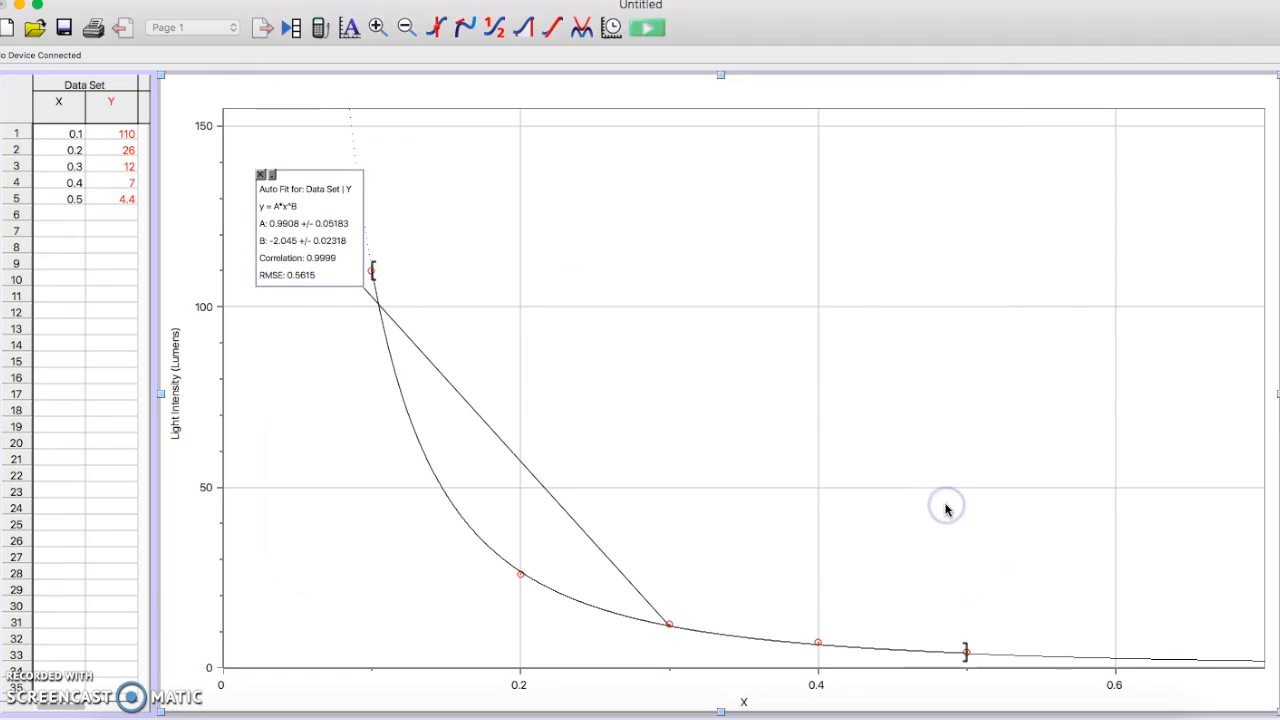
drag(335, 220, 992, 254)
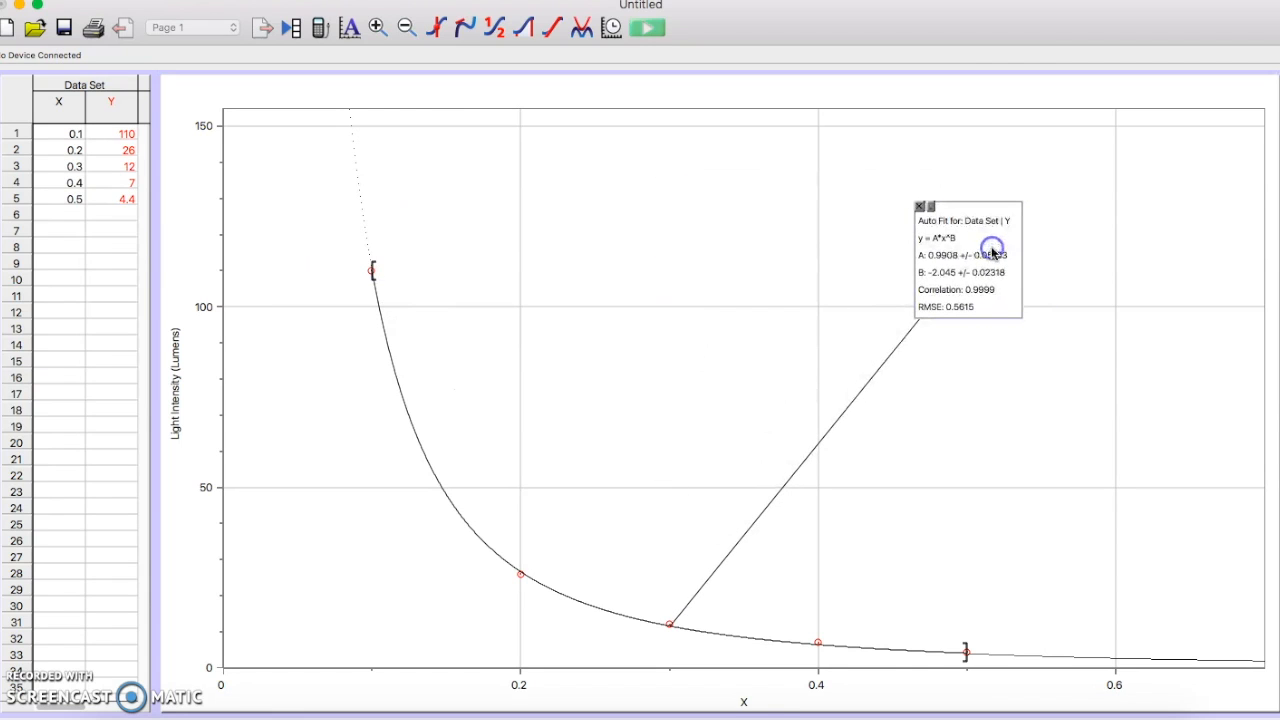
click(938, 254)
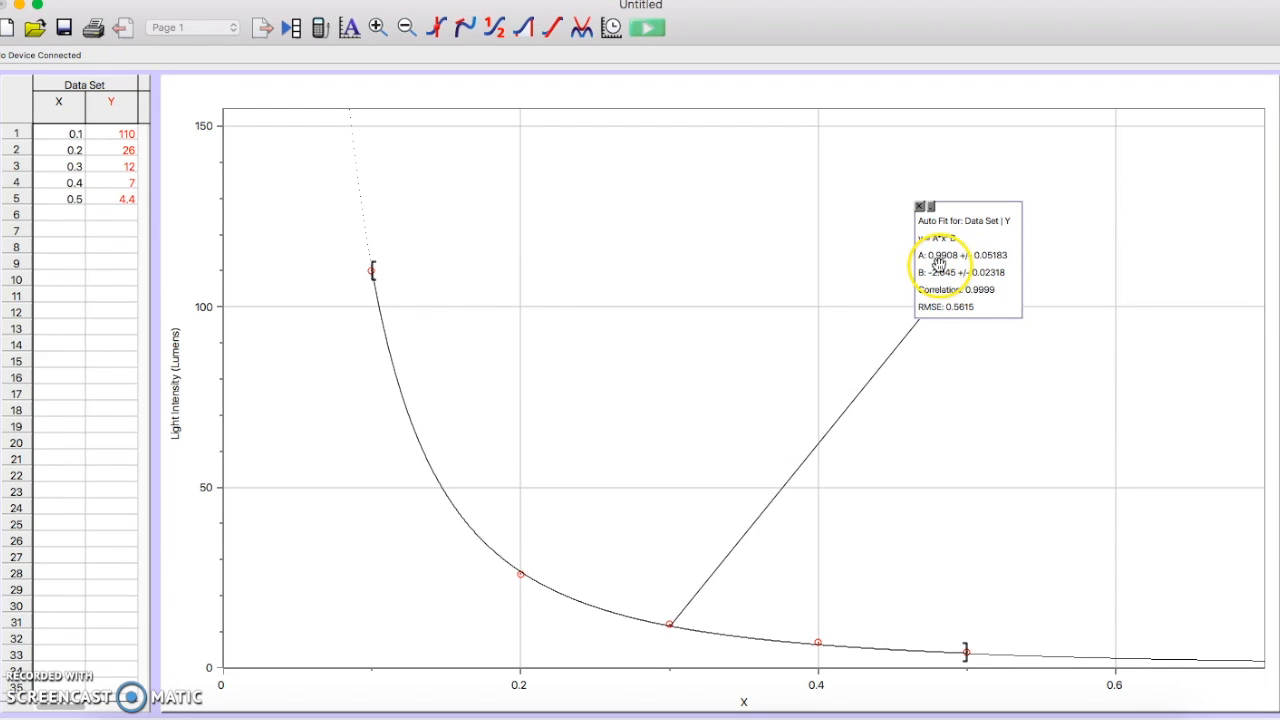